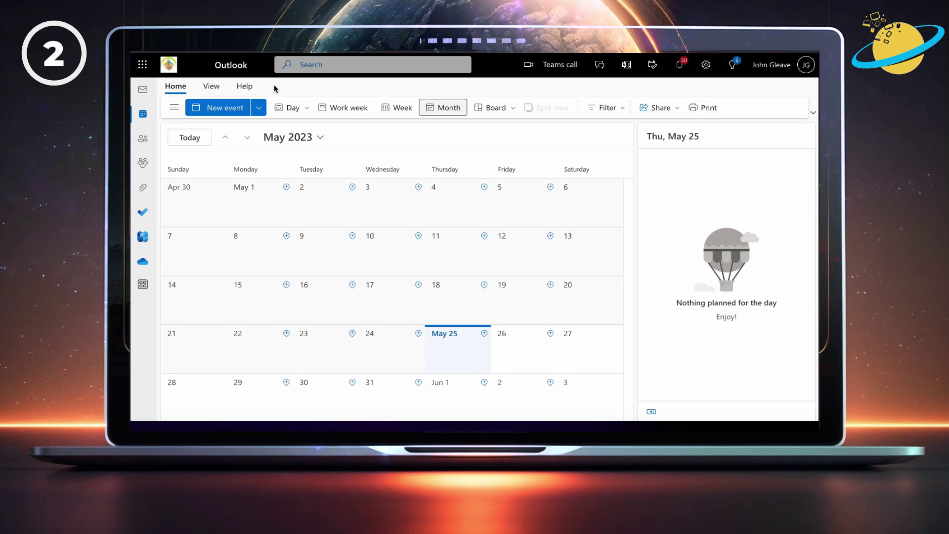
Show the calendar list on the web and open Share, which offers Calendar and Personal Calendar.
left_click(174, 109)
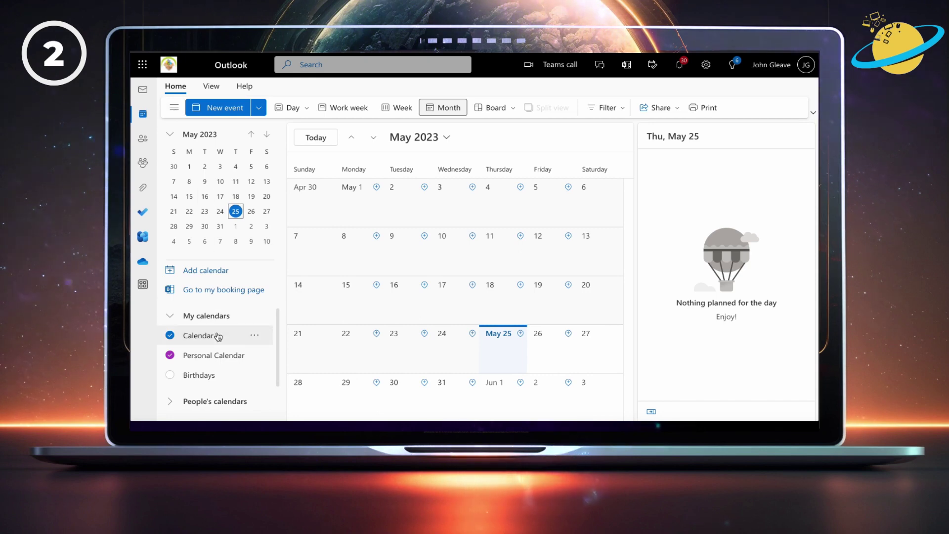
left_click(254, 338)
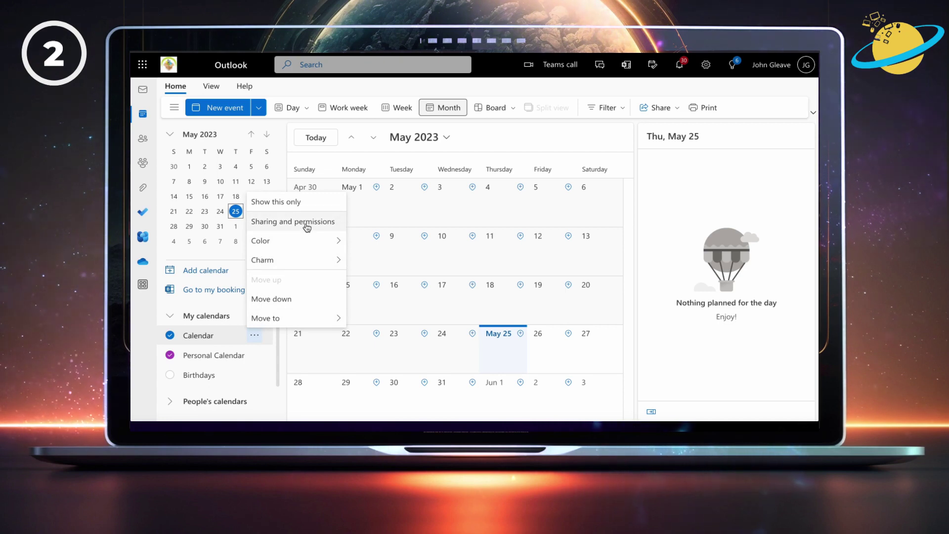
left_click(678, 112)
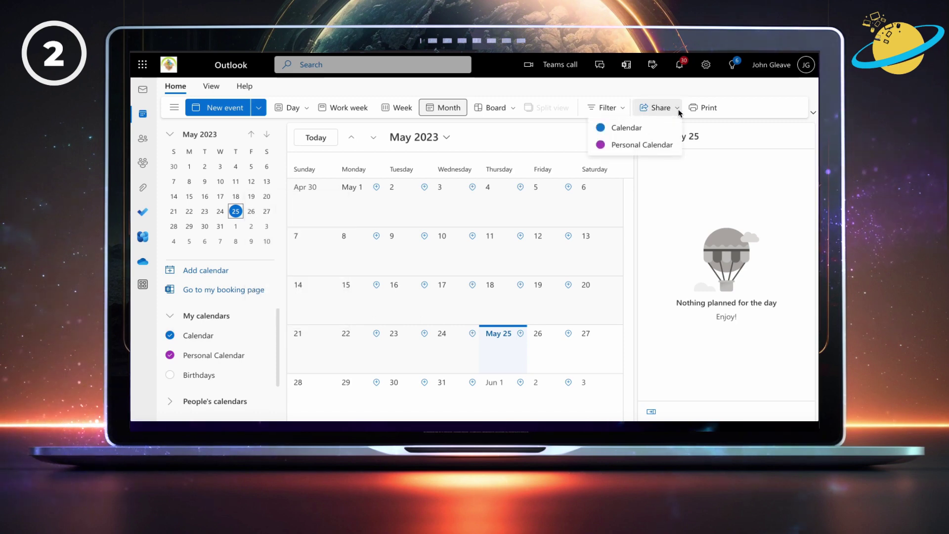
Open the main Calendar's sharing settings and review the organization's and existing colleague's access levels.
left_click(651, 128)
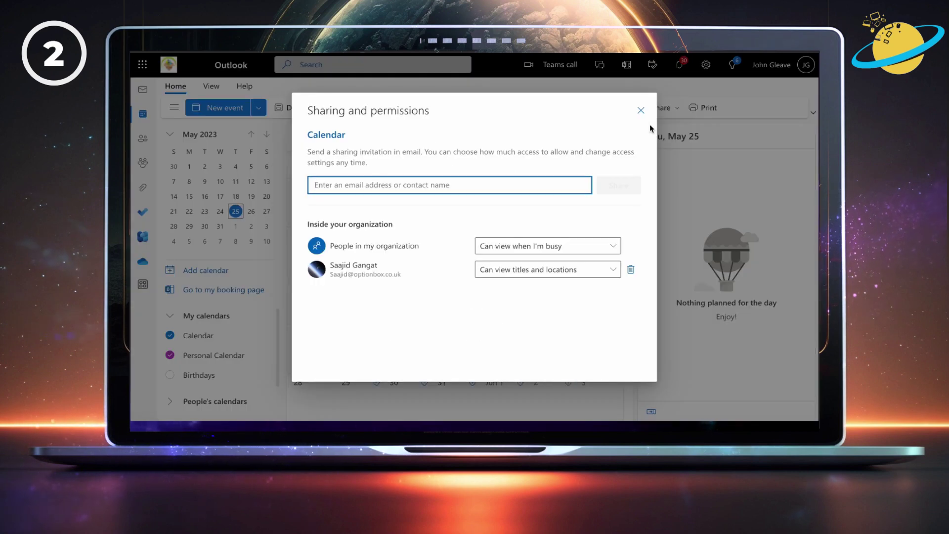
left_click(613, 247)
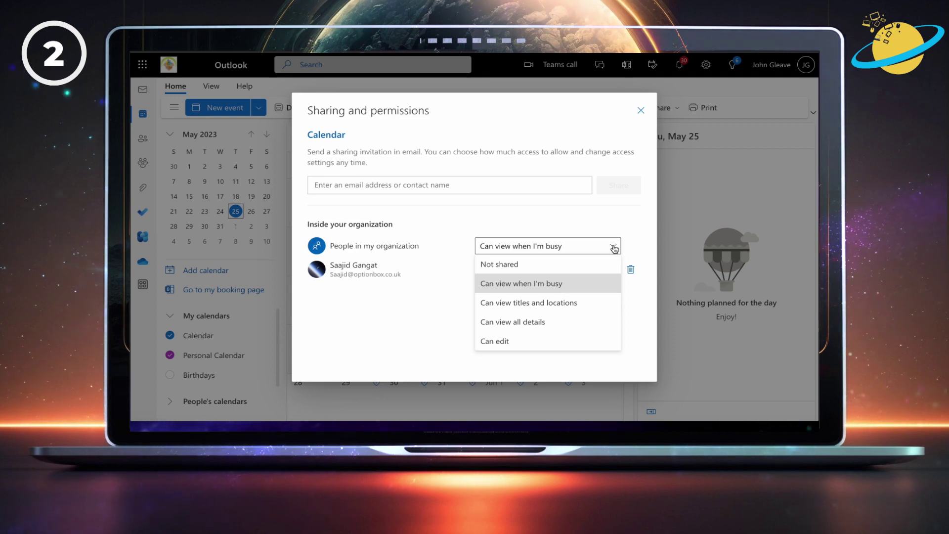
left_click(614, 247)
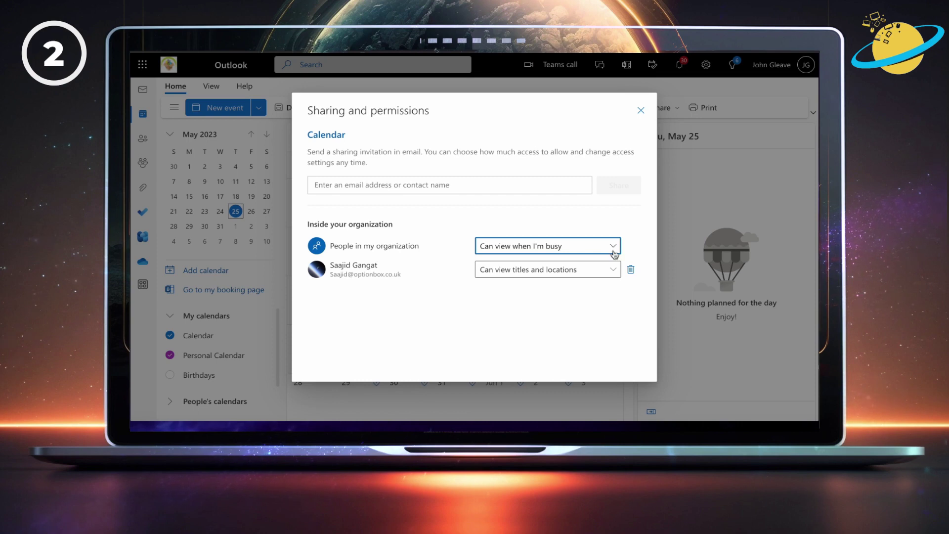
left_click(614, 269)
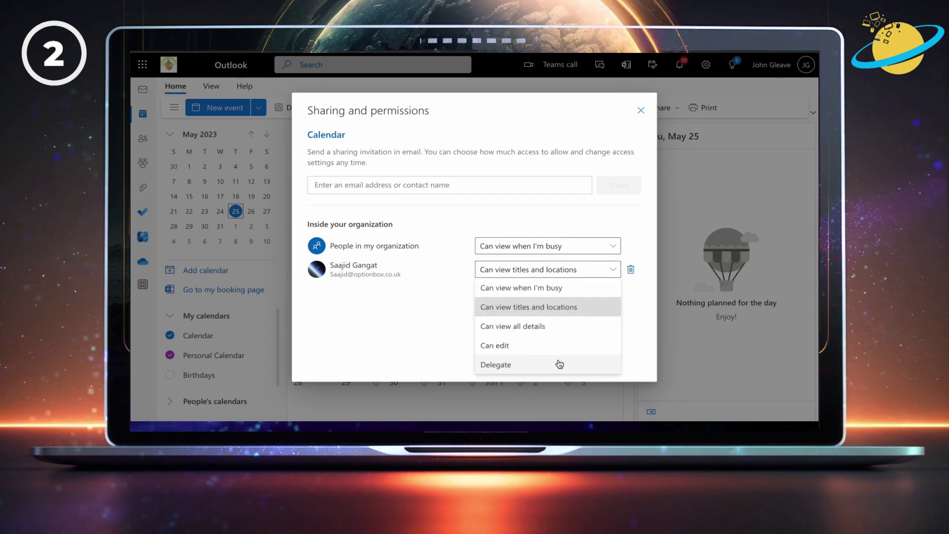
Share the Calendar with a searched colleague at Can view all details access.
left_click(525, 186)
type("jack")
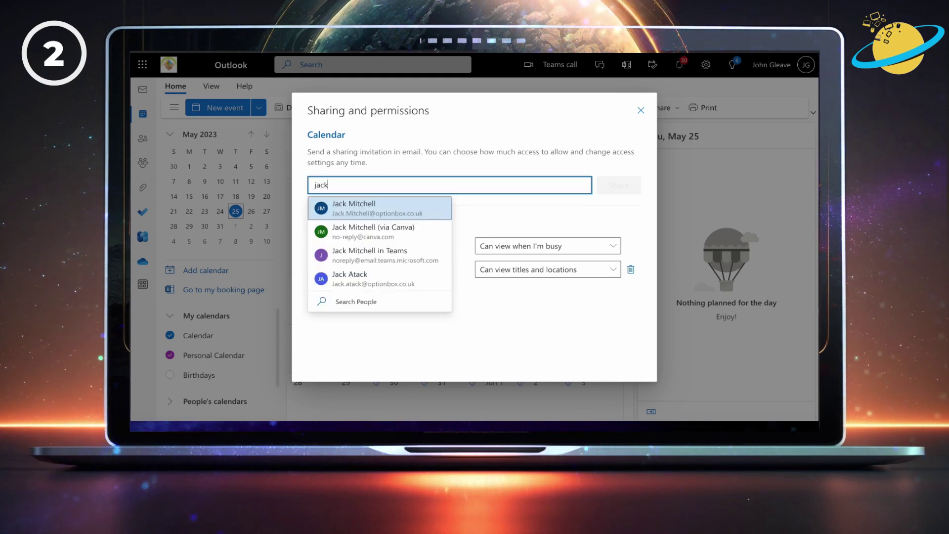
left_click(410, 208)
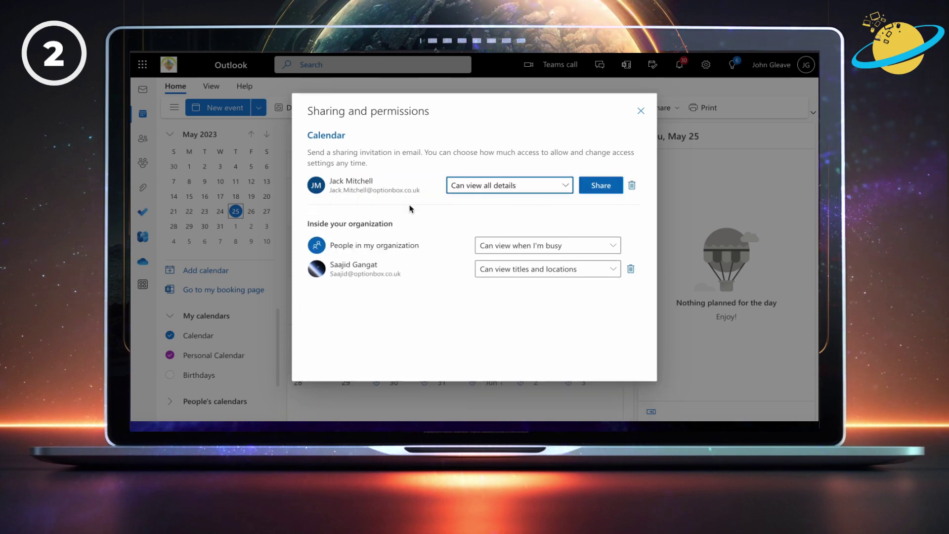
left_click(566, 186)
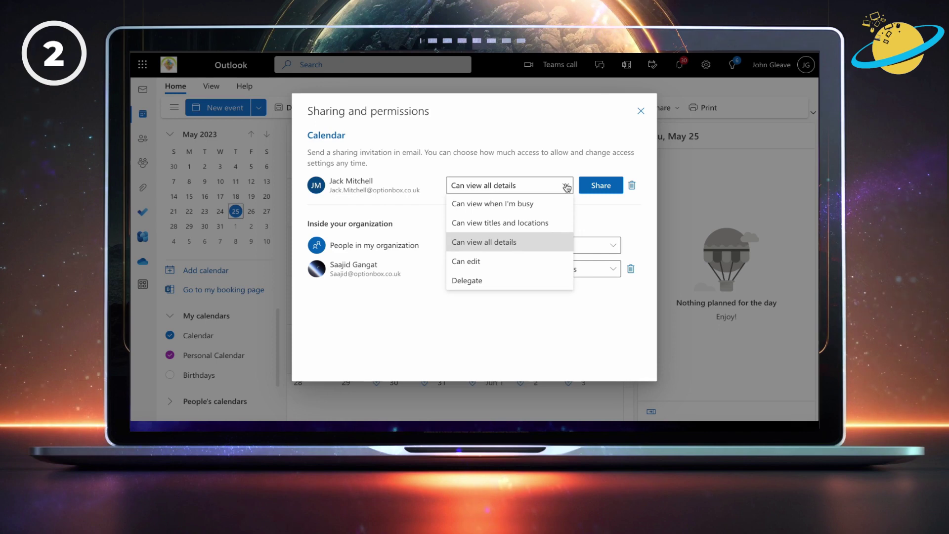
left_click(603, 186)
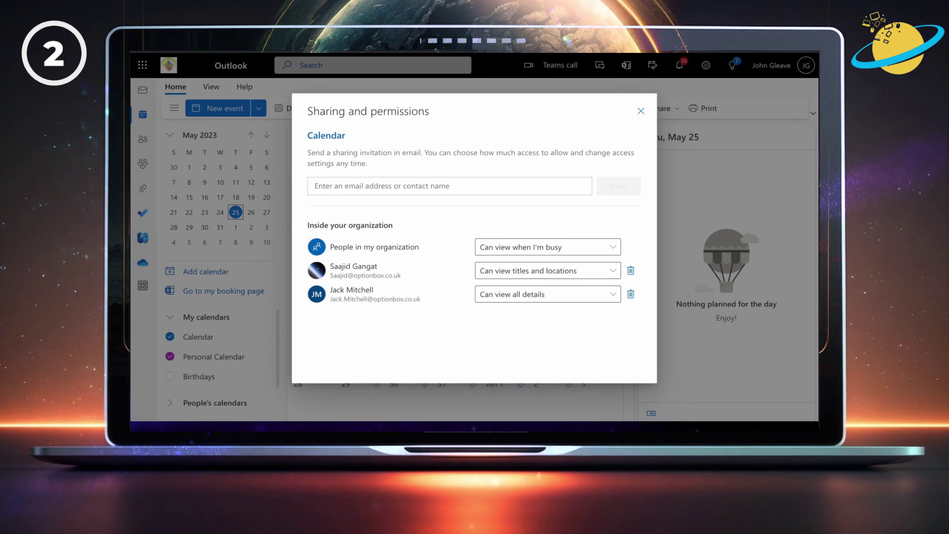
Make the existing colleague a Delegate, with invitations and responses sent to the delegate only.
left_click(615, 274)
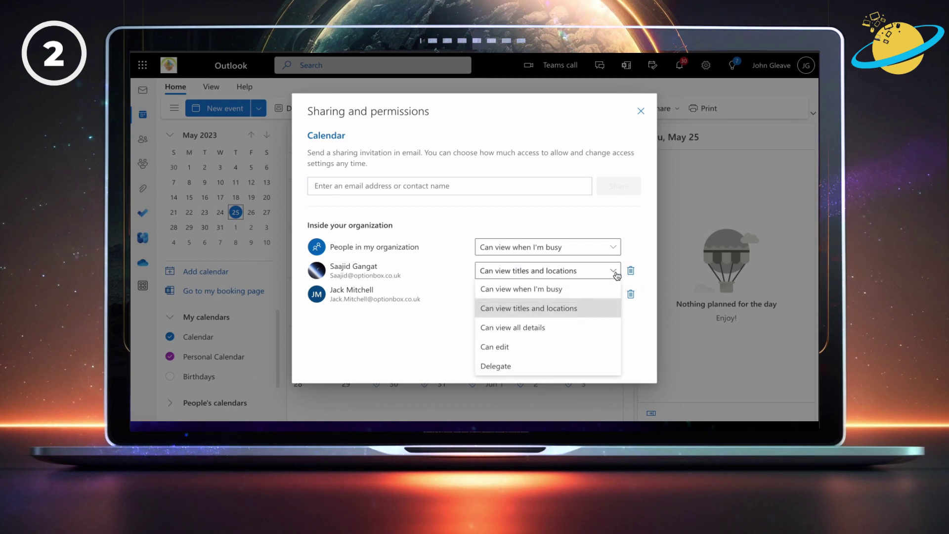
left_click(554, 367)
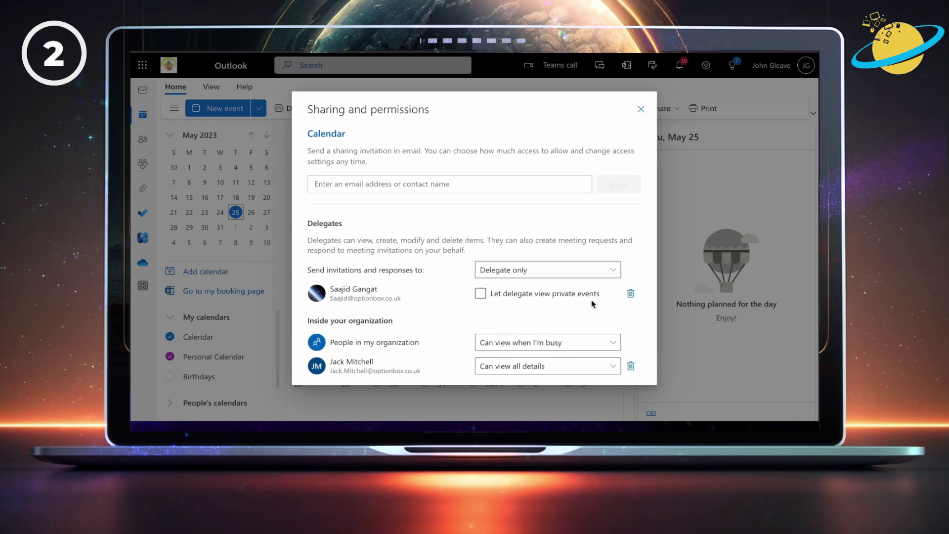
left_click(612, 271)
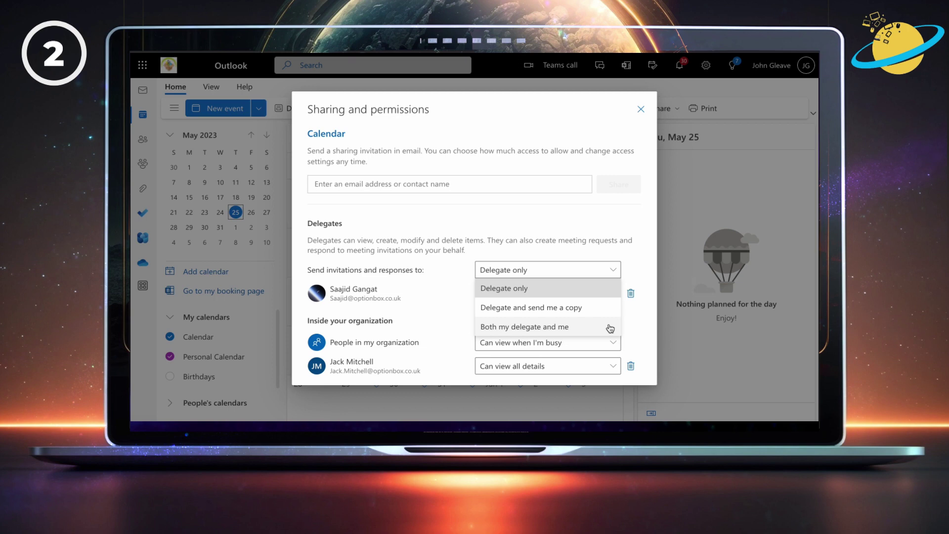
left_click(631, 264)
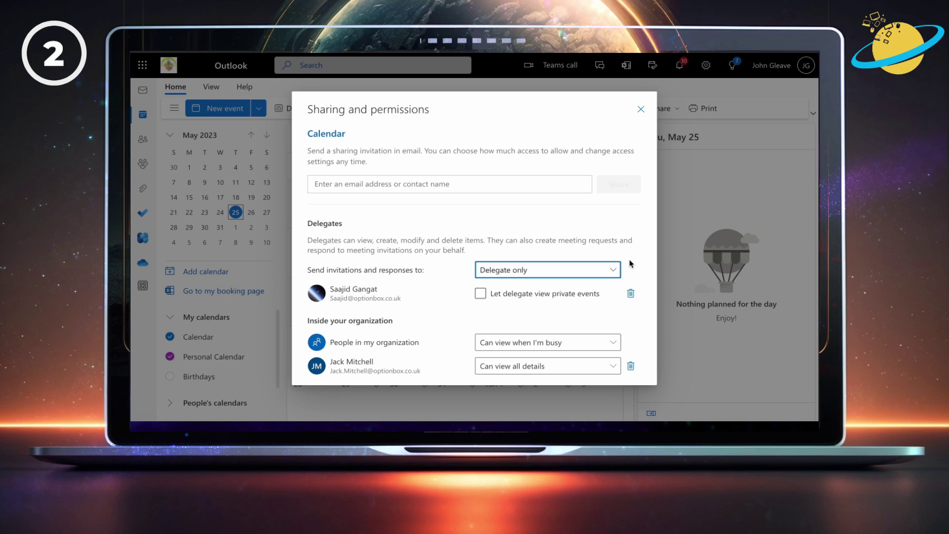
left_click(481, 298)
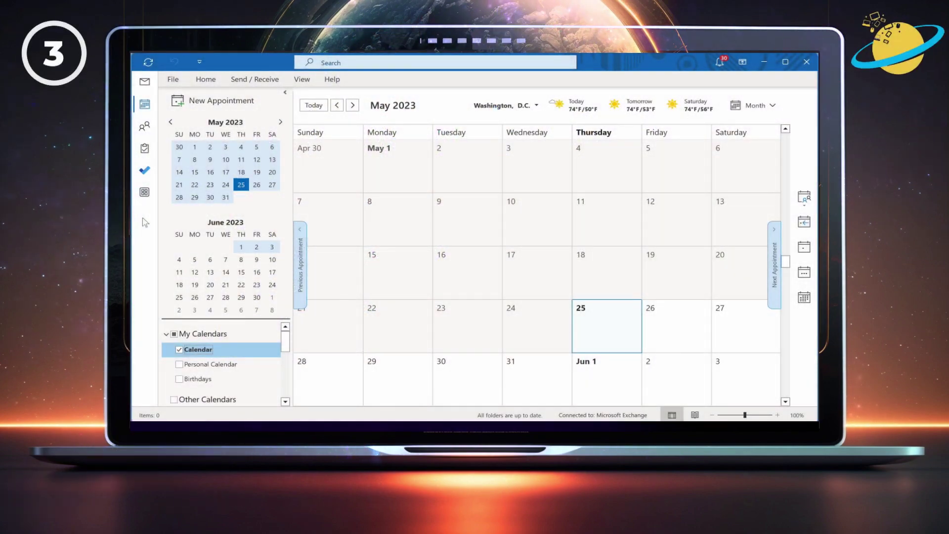
In Outlook for Windows, open the main Calendar's Properties on the Permissions tab via Add & Share.
right_click(214, 352)
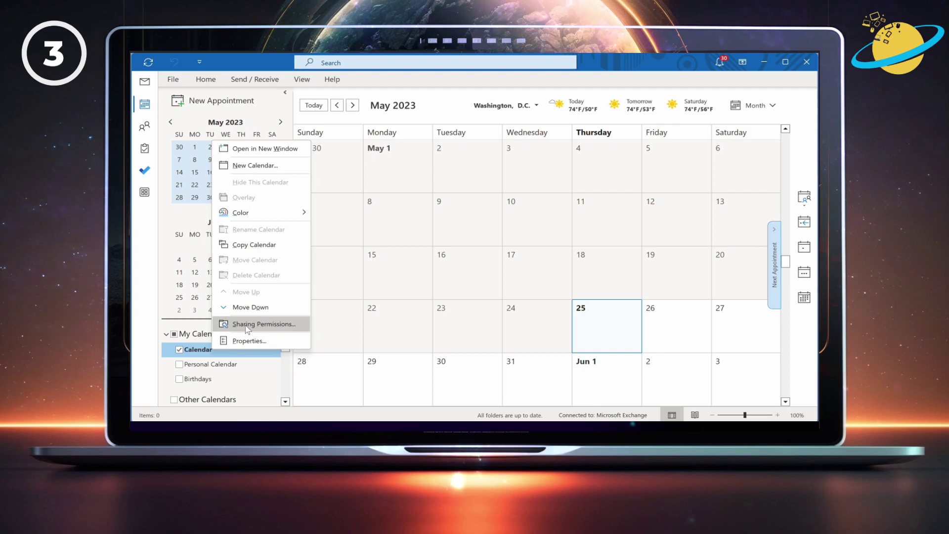
left_click(214, 84)
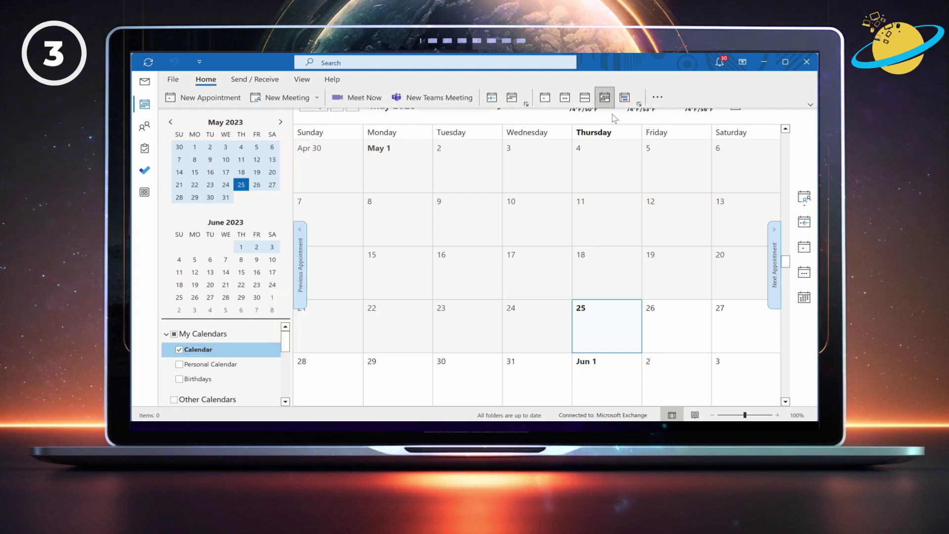
left_click(659, 98)
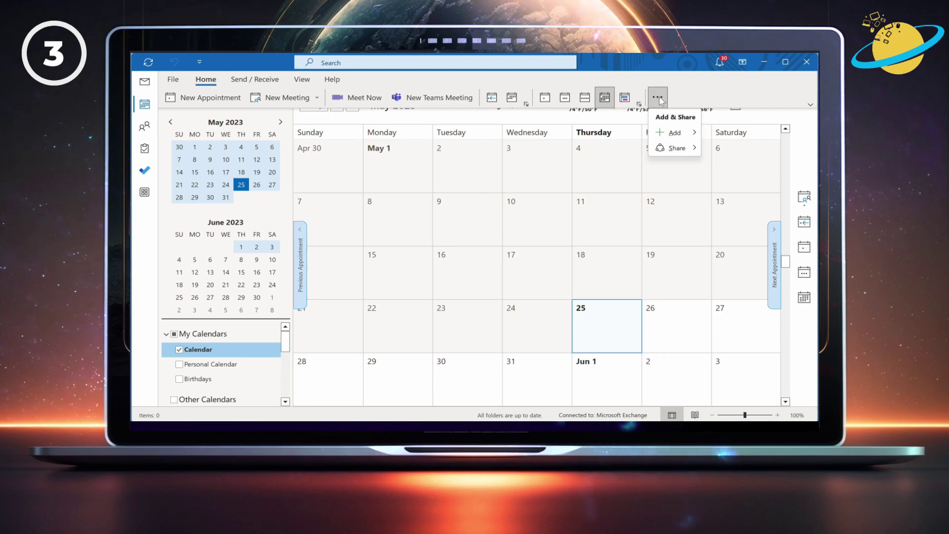
mouse_move(677, 148)
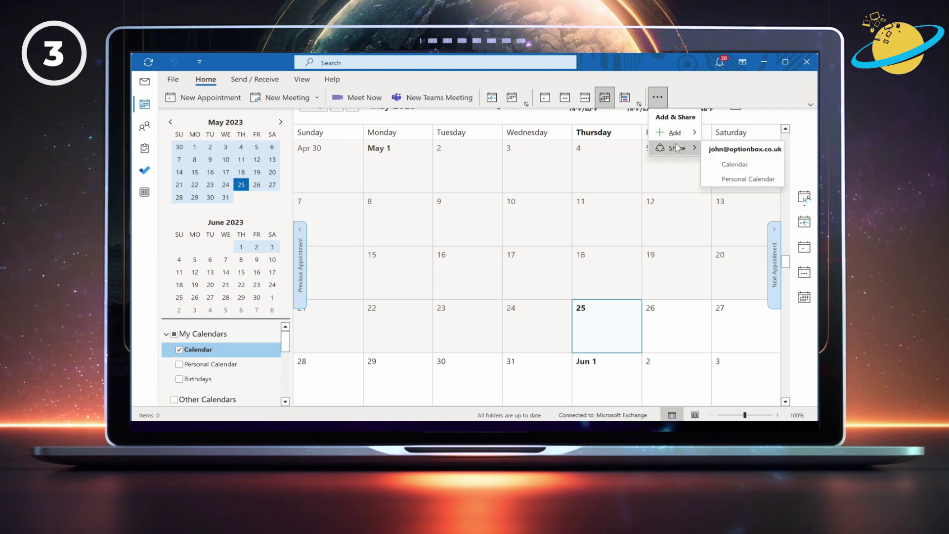
left_click(733, 166)
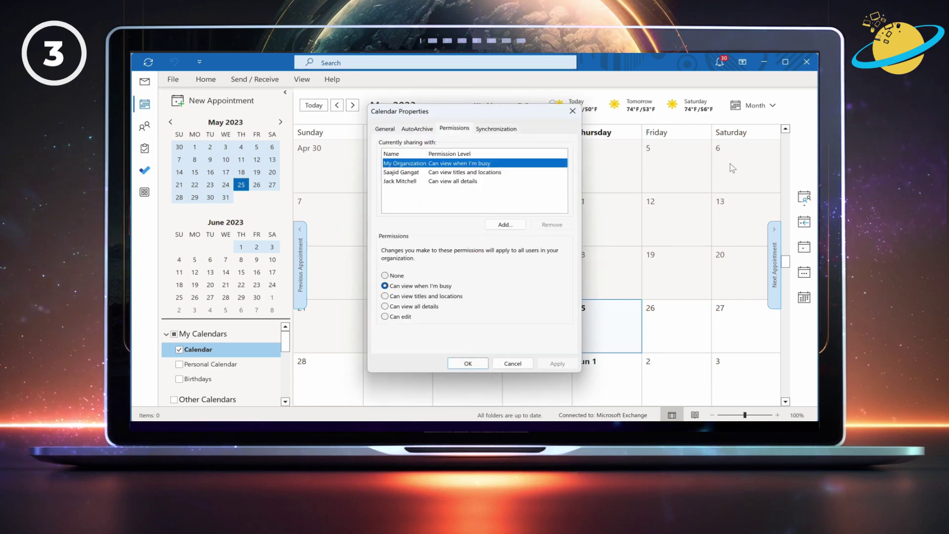
Add a colleague from the address book with Can view titles and locations access and apply it.
left_click(494, 173)
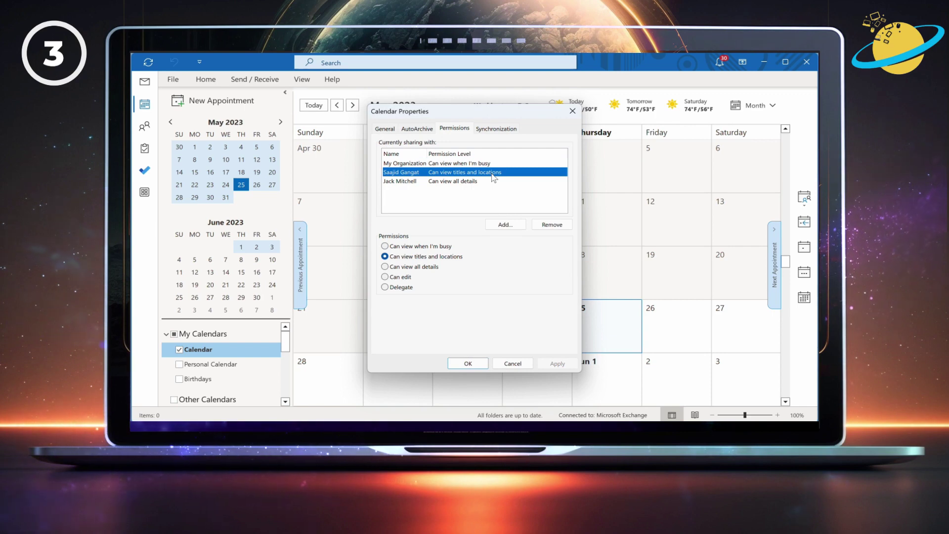
left_click(504, 226)
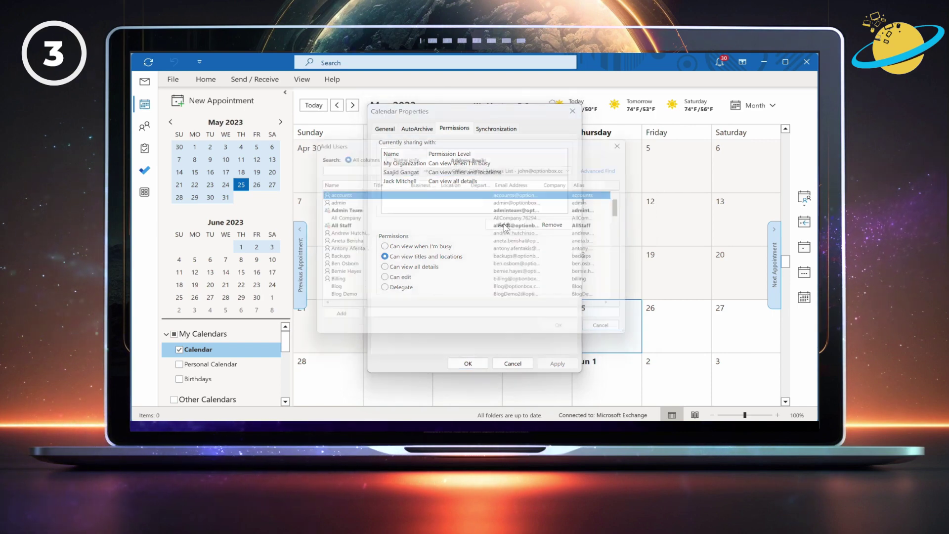
type("michael")
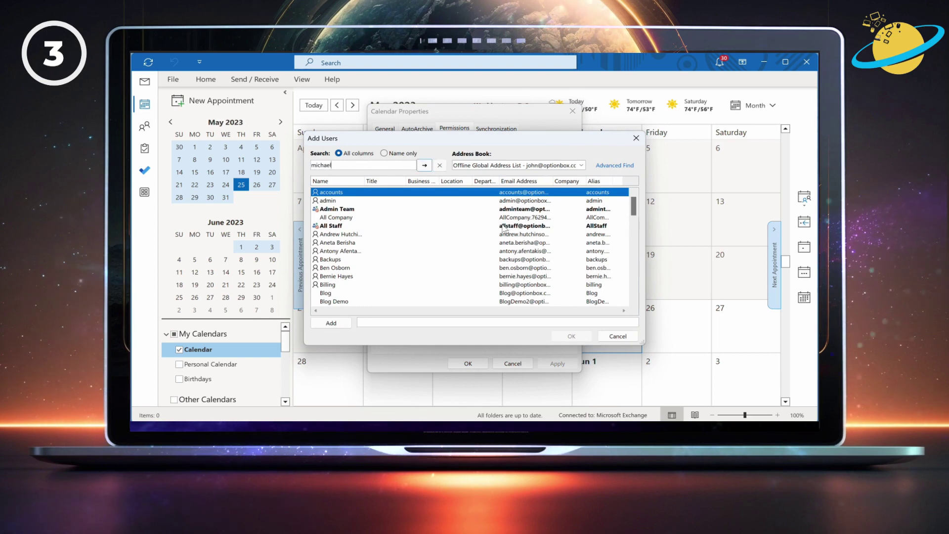
left_click(427, 166)
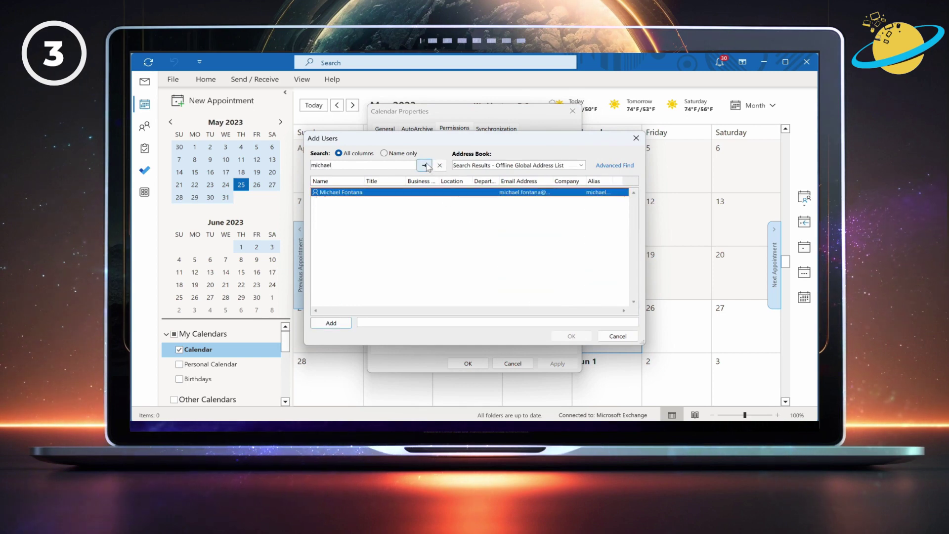
left_click(339, 323)
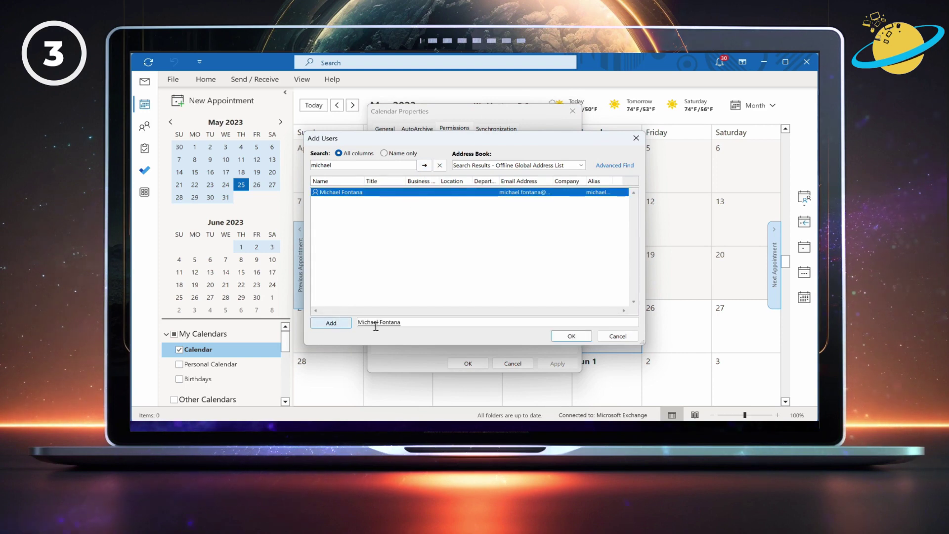
left_click(572, 337)
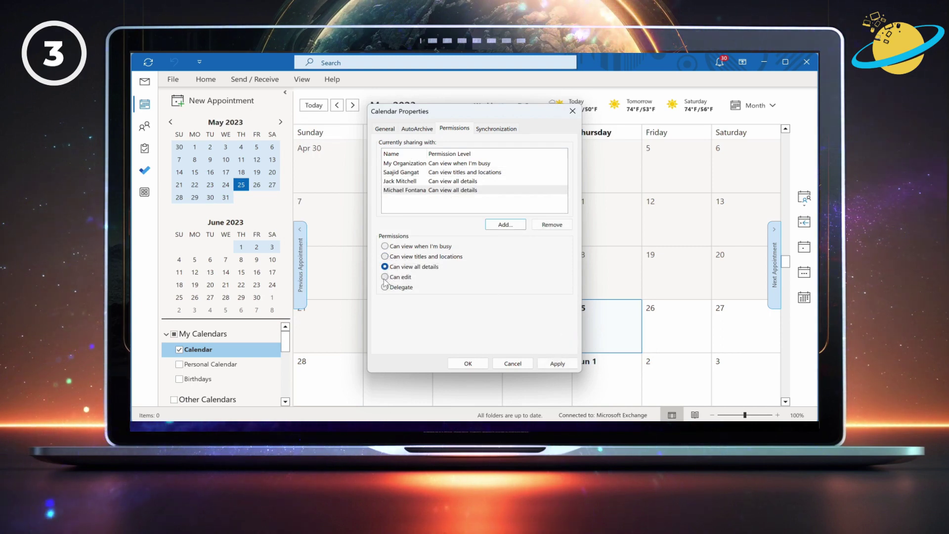
left_click(385, 257)
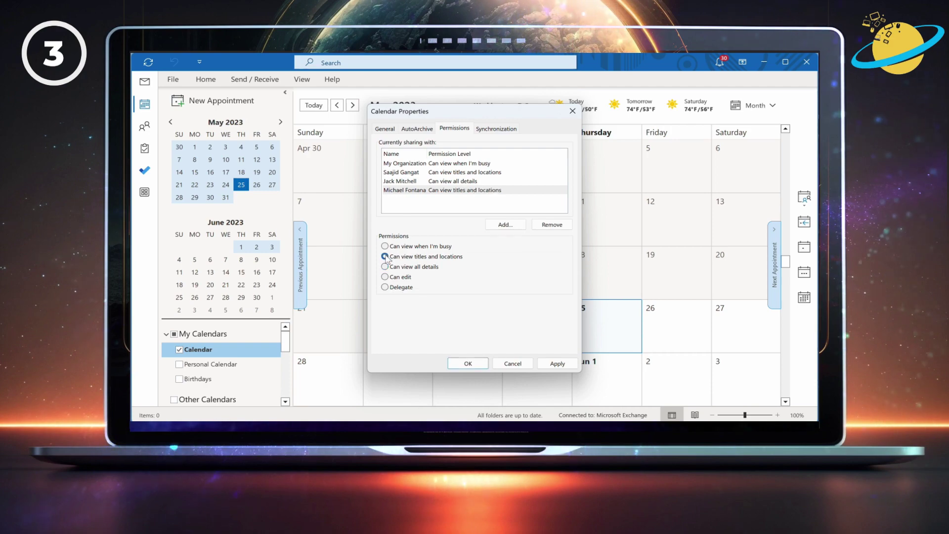
left_click(552, 363)
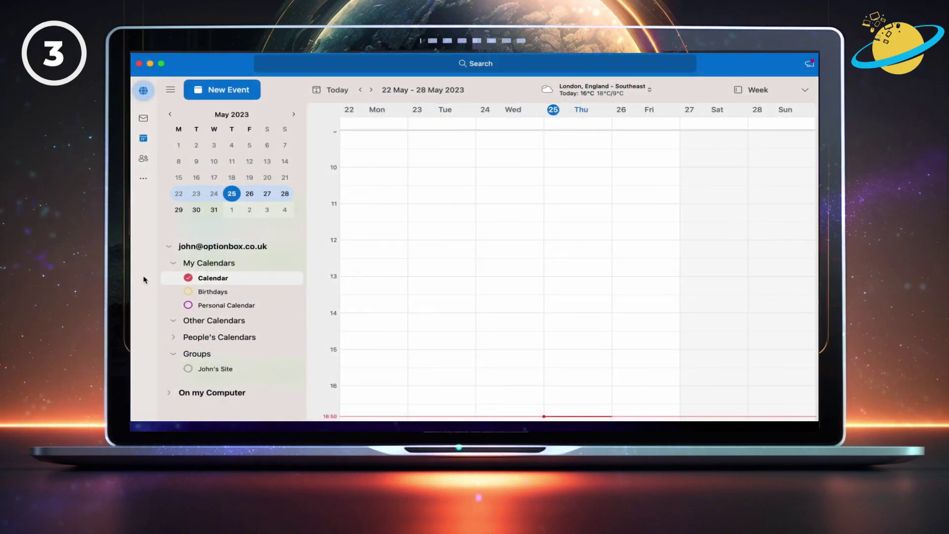
In Outlook for Mac, open Sharing Permissions from the sidebar Calendar's … menu.
mouse_move(217, 278)
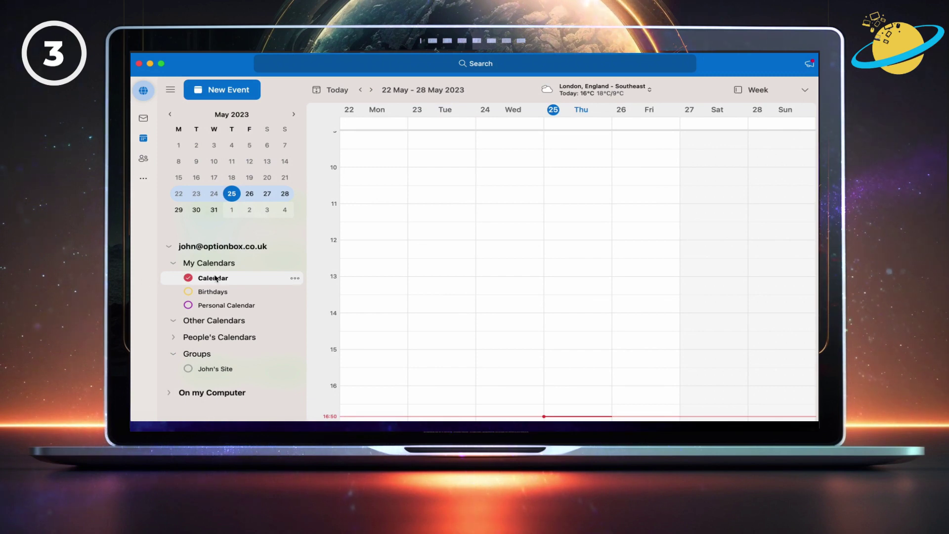
left_click(294, 279)
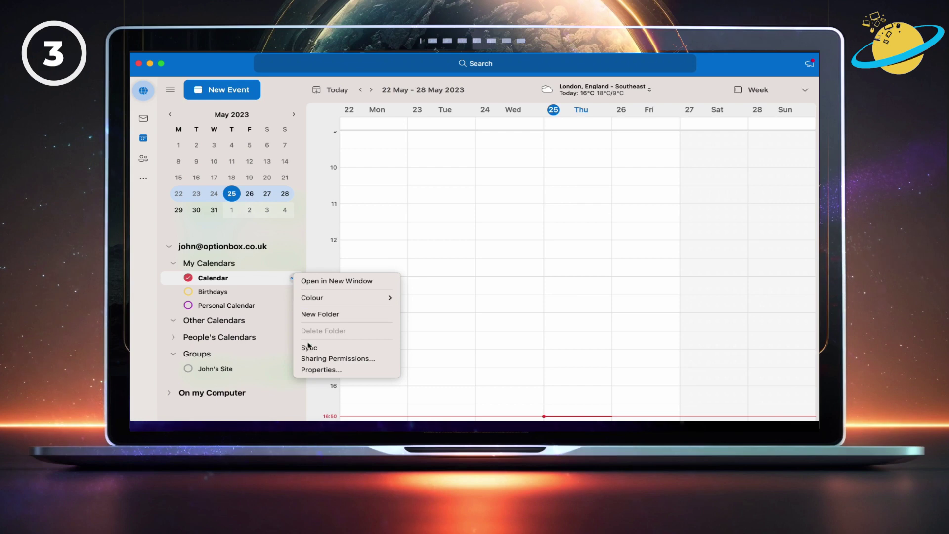
left_click(312, 360)
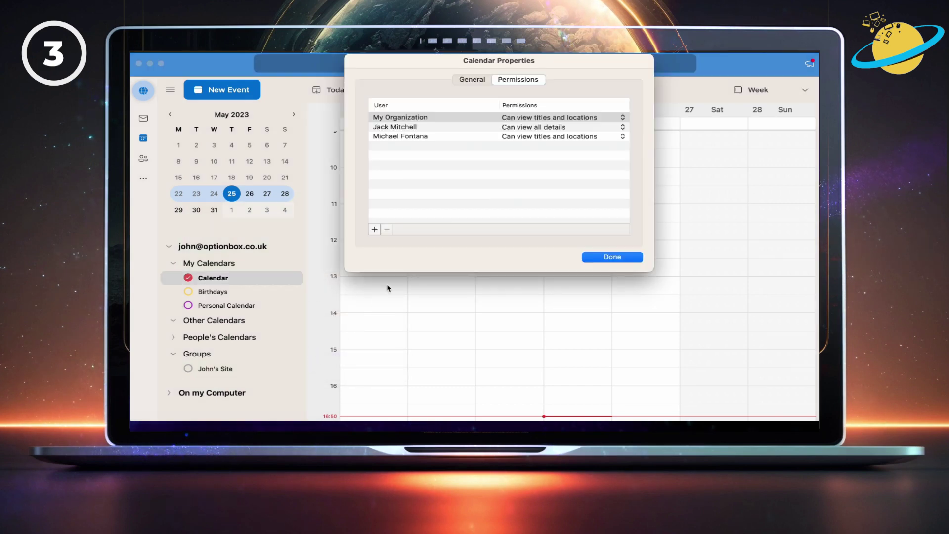
Keep one colleague at titles and locations, then add a searched colleague with Can view all details.
left_click(543, 135)
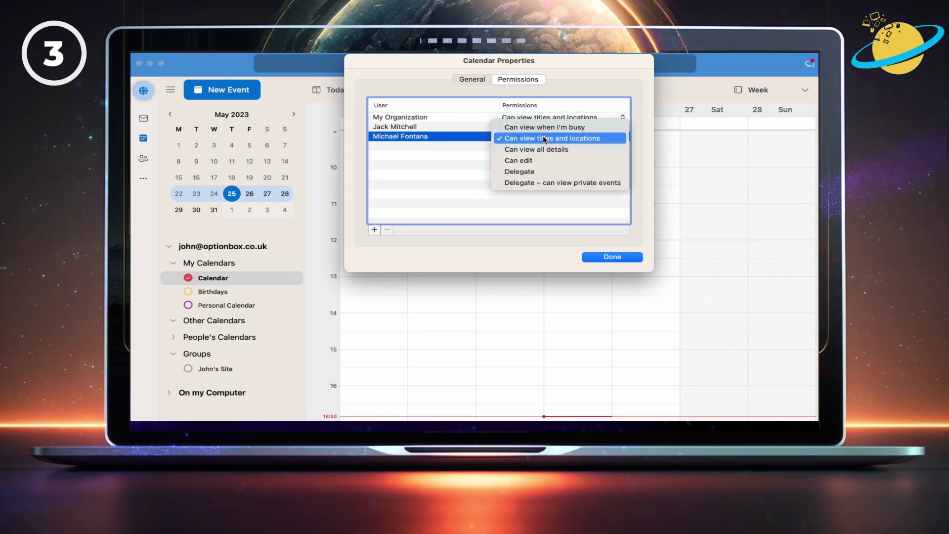
left_click(405, 254)
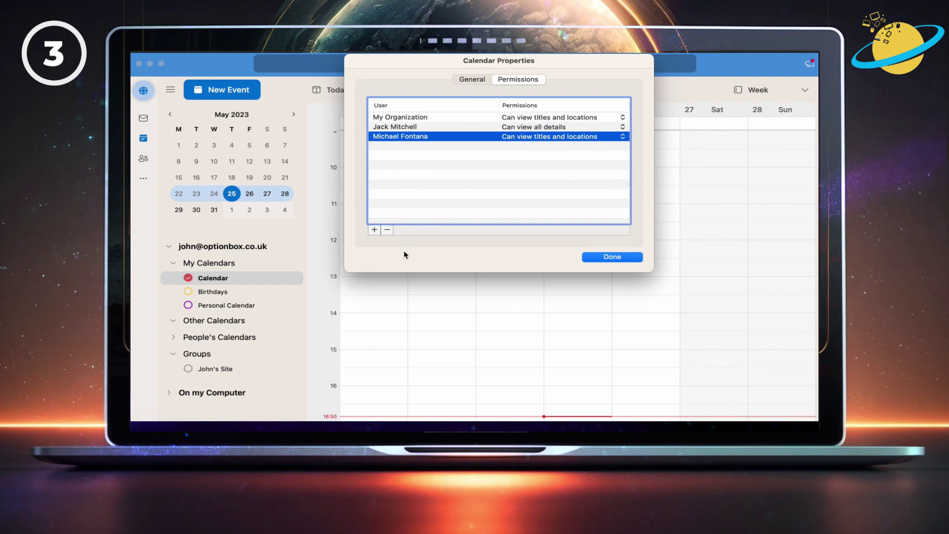
left_click(375, 231)
type("saaj")
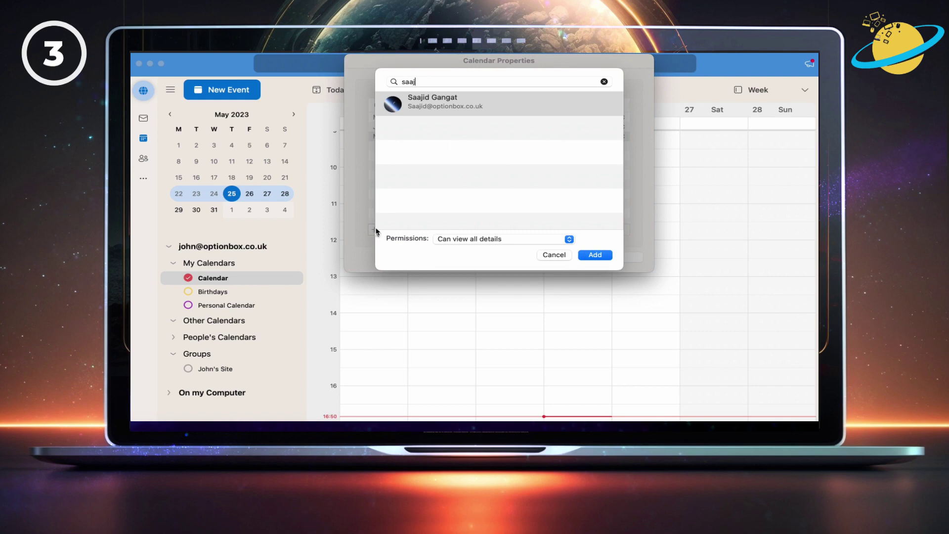
left_click(440, 104)
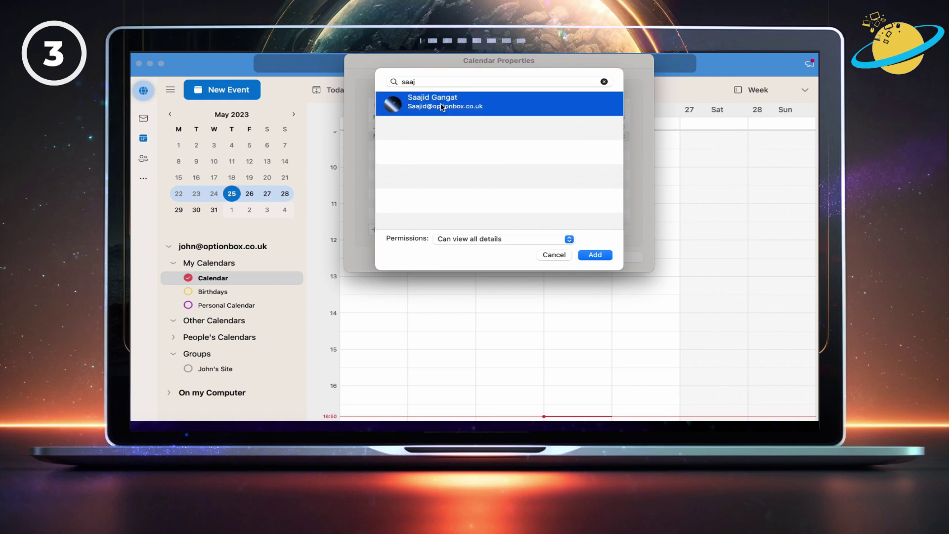
left_click(527, 240)
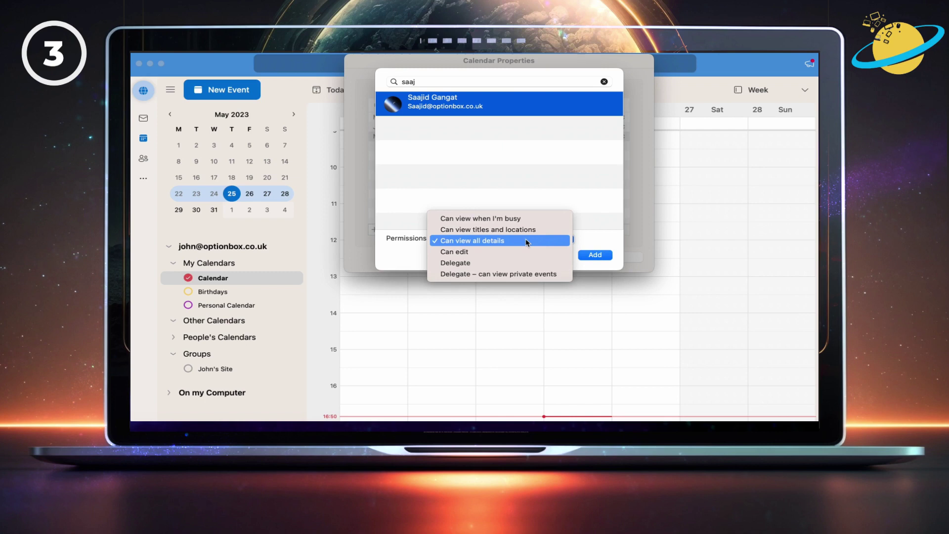
left_click(527, 240)
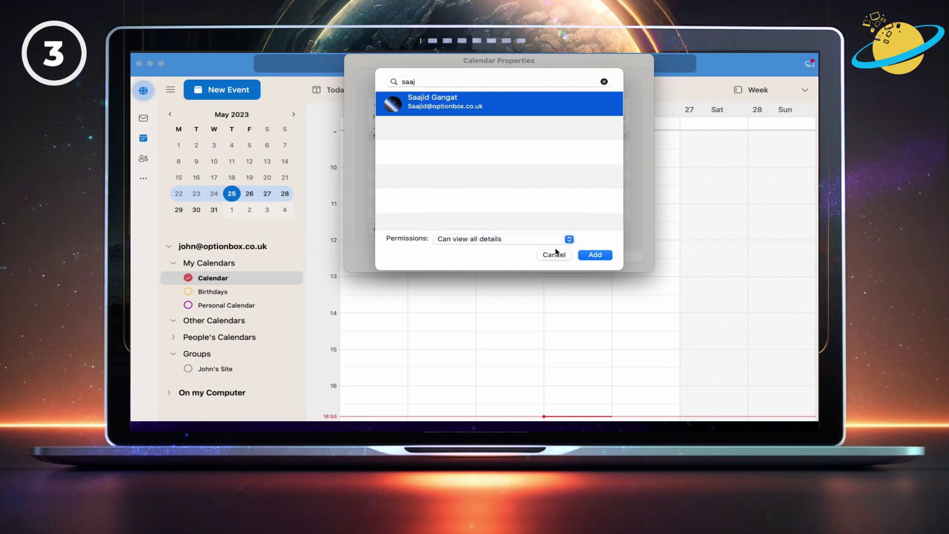
left_click(599, 258)
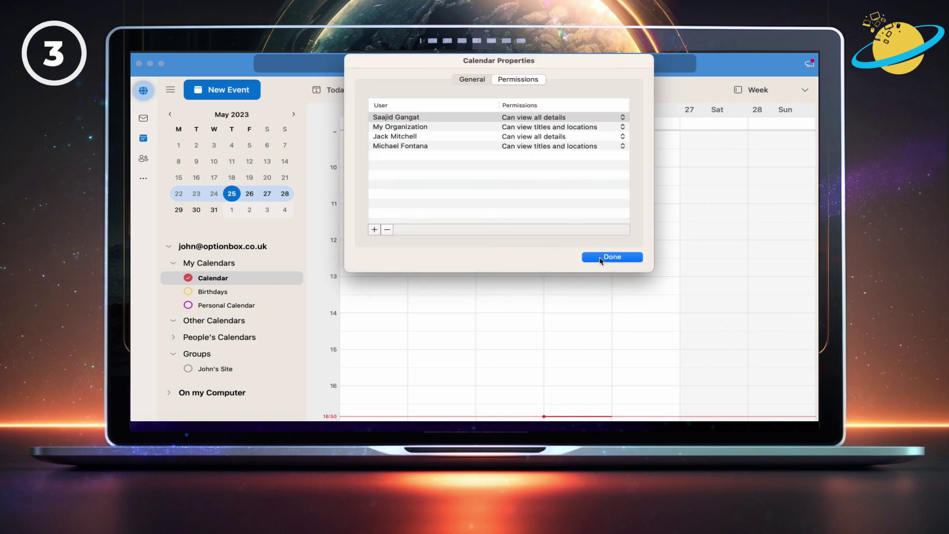